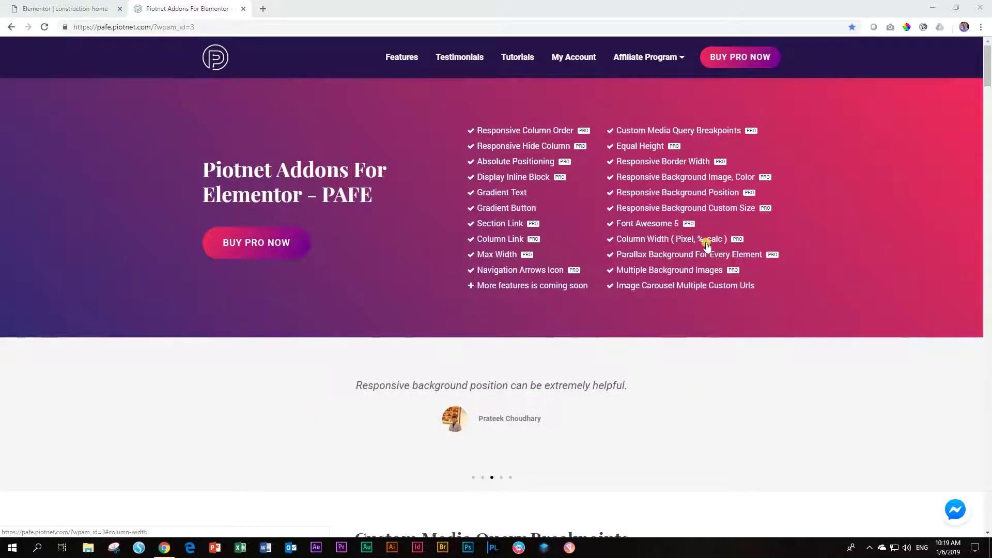
- View the PAFE Column Width (Pixel, %, calc) demo, then return to the Elementor editor
left_click(706, 245)
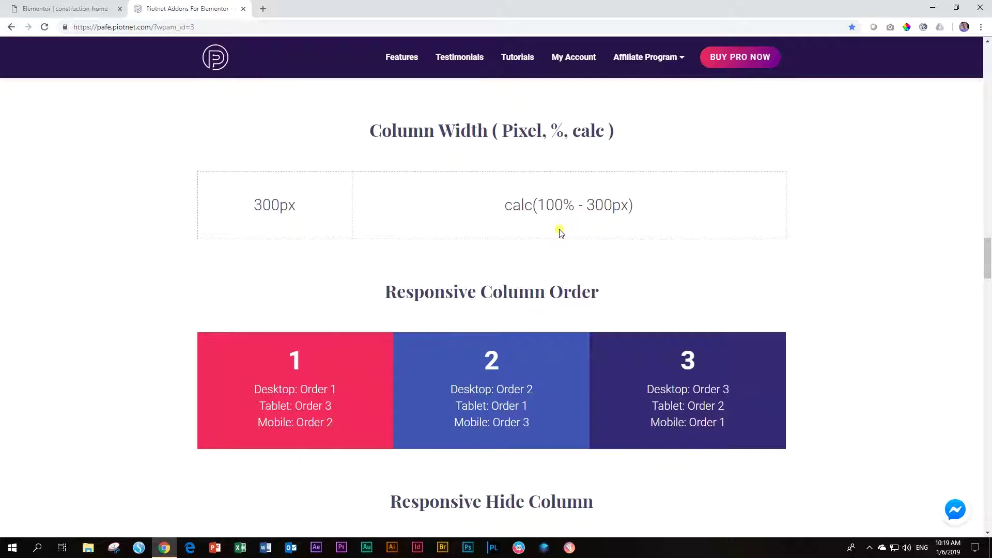
left_click(77, 14)
- Below the Brands section, add an empty section using the two-column structure
scroll(310, 496, "down", 20)
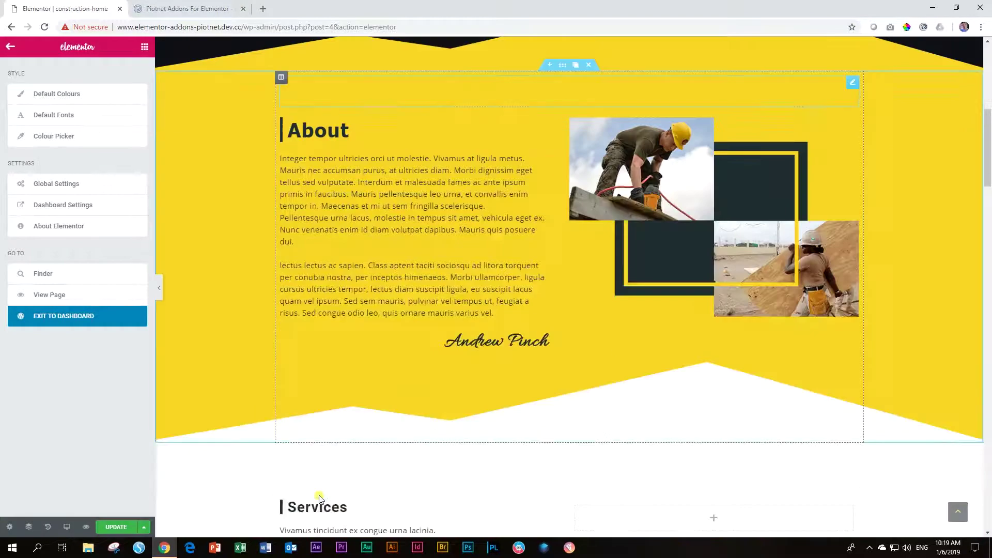
scroll(317, 514, "down", 15)
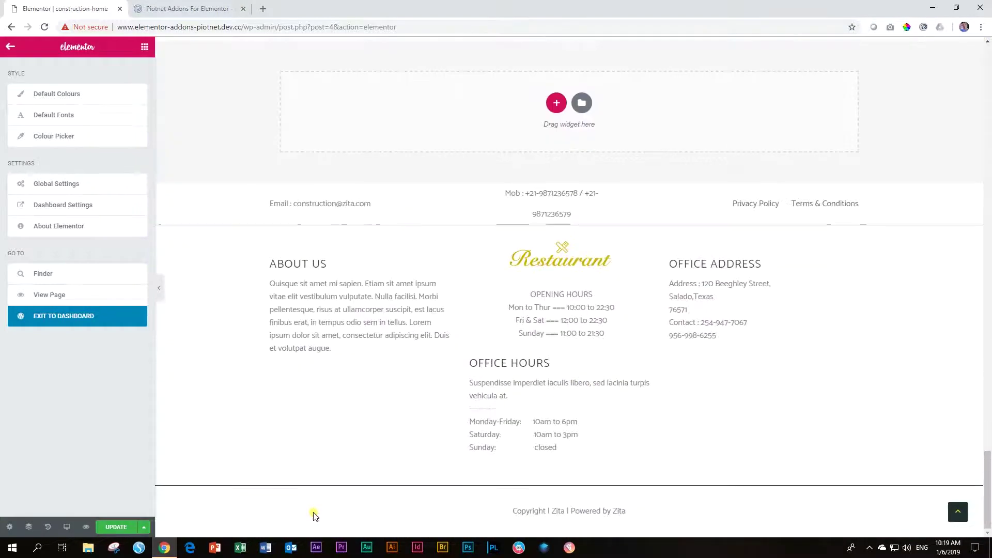
scroll(315, 514, "up", 5)
left_click(557, 361)
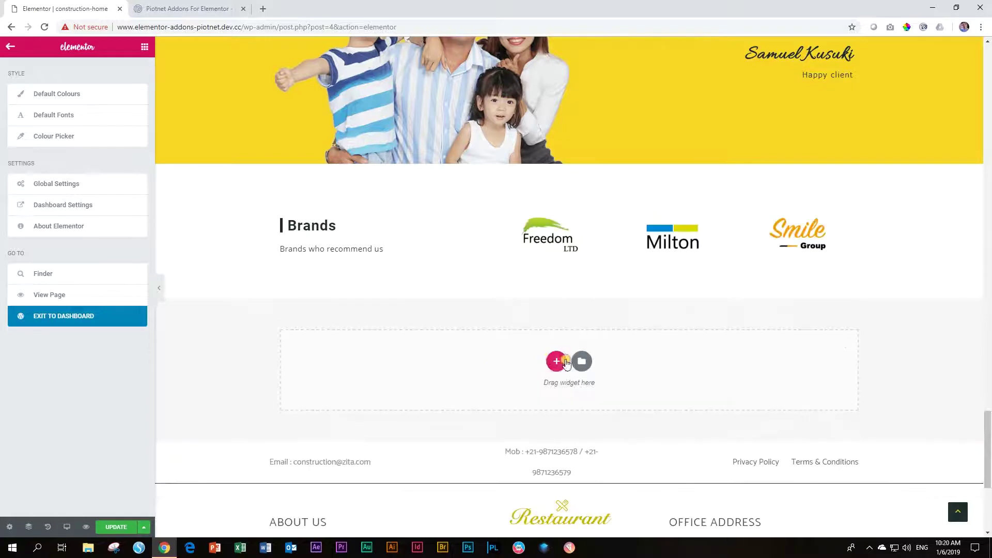
left_click(557, 361)
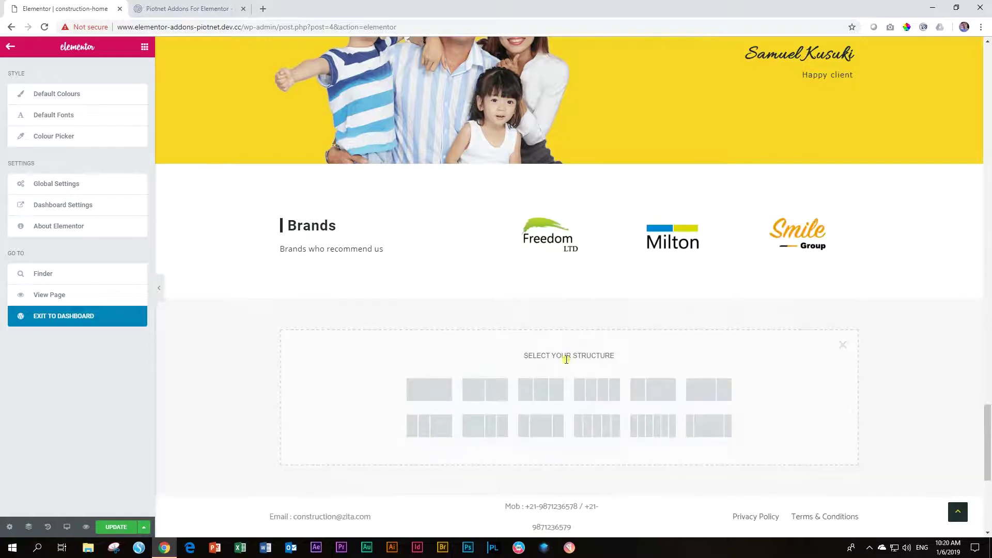
left_click(491, 390)
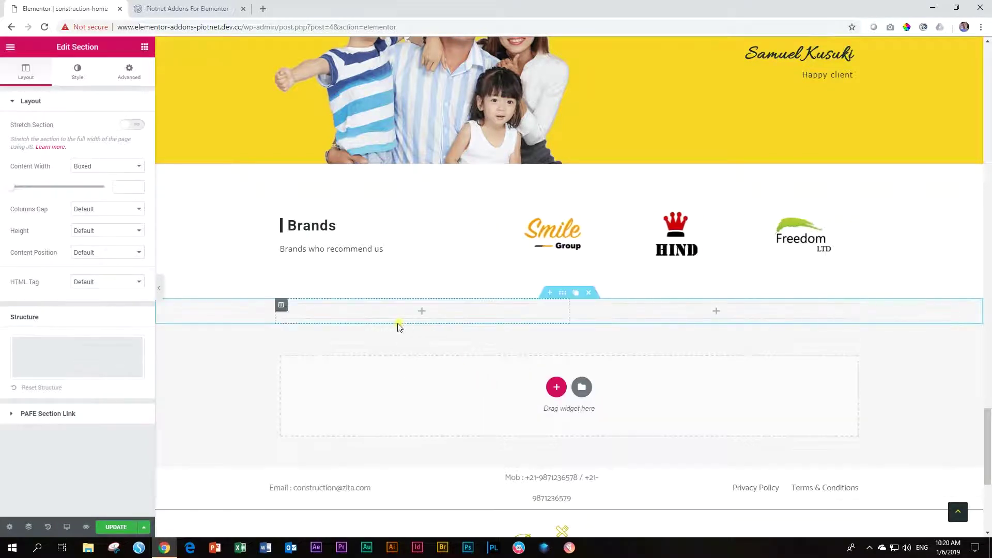
left_click(328, 316)
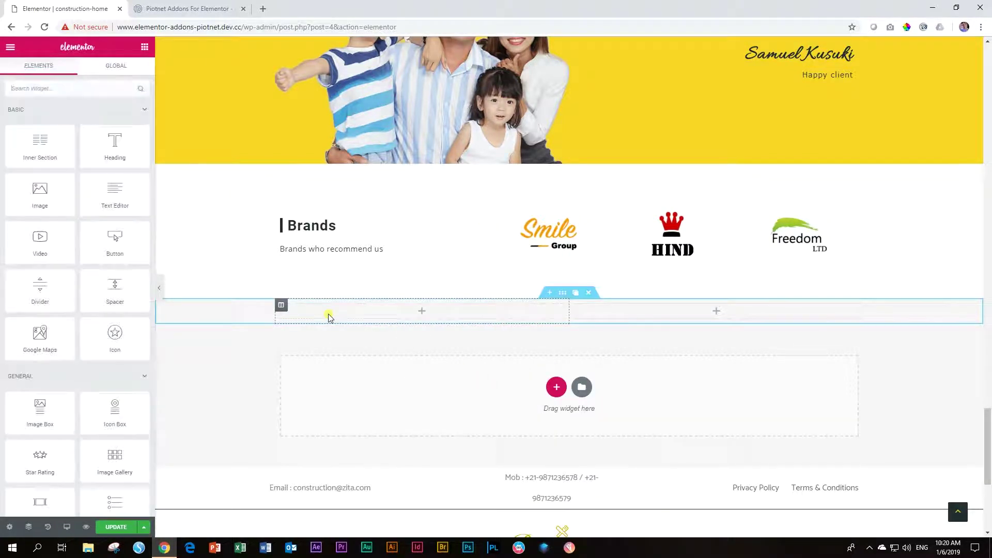
- Set the first column's Column Width to 25% and reopen its Edit Column panel
left_click(281, 306)
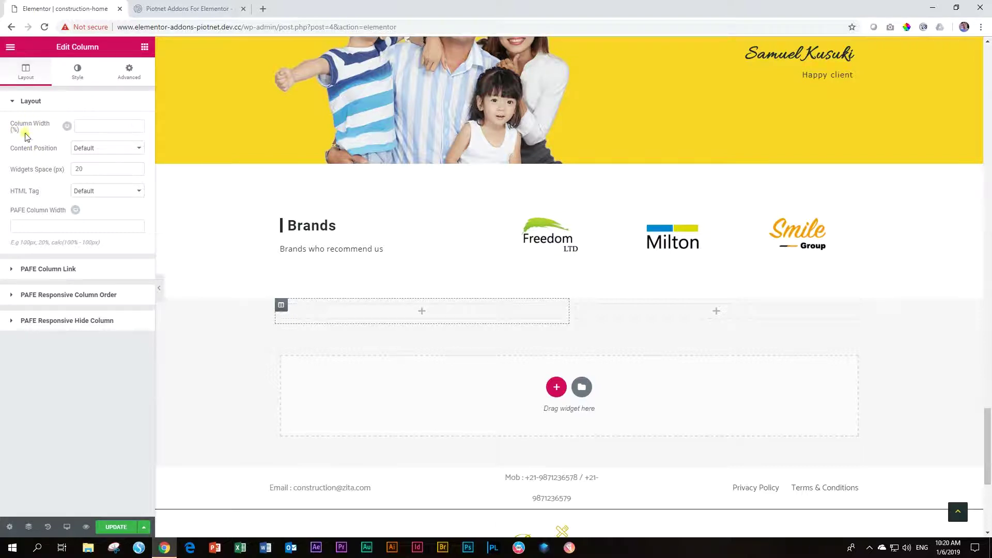
left_click(94, 124)
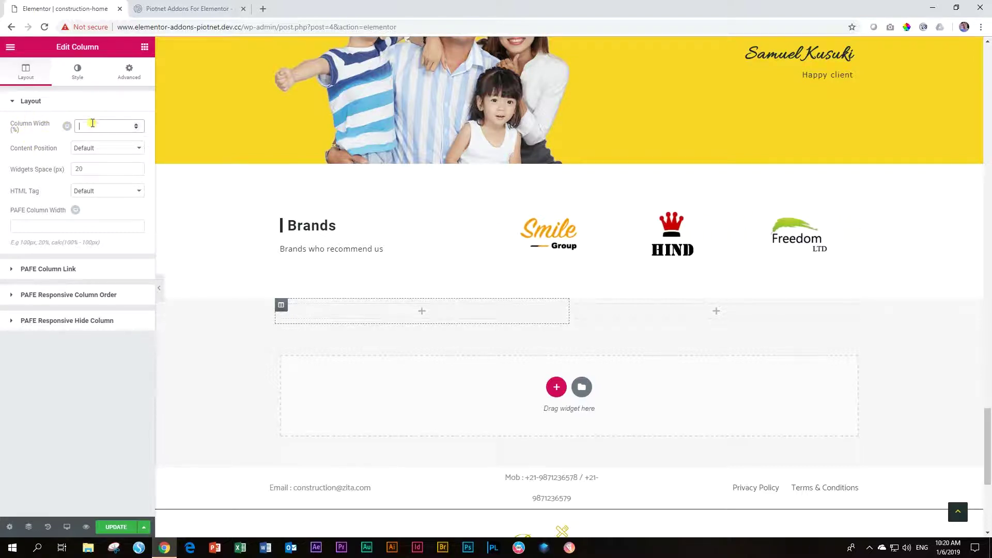
type("25")
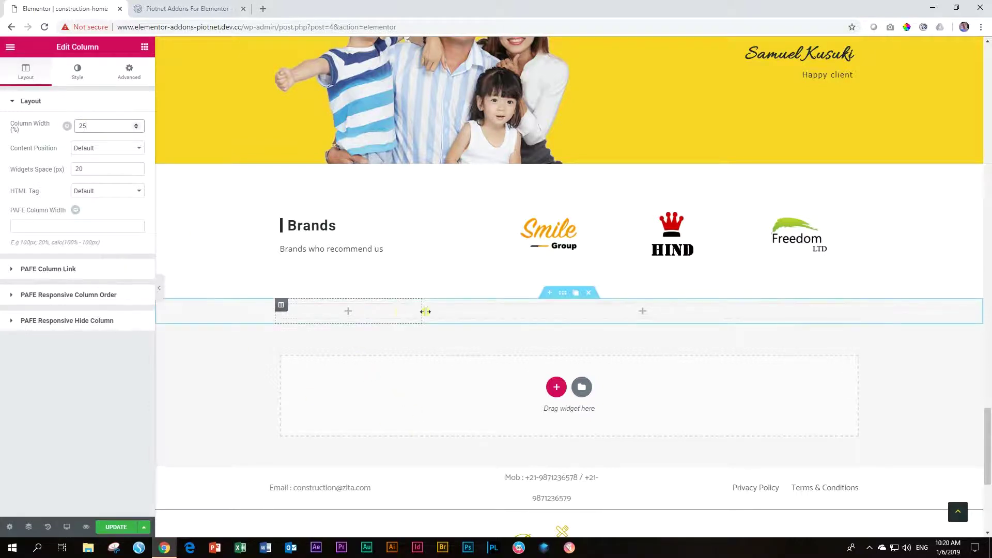
left_click(457, 319)
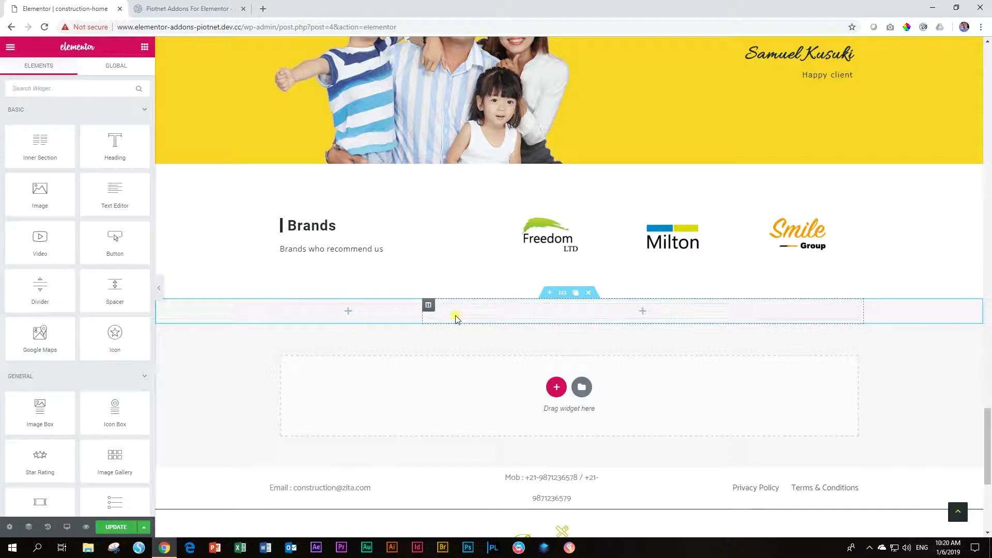
left_click(288, 309)
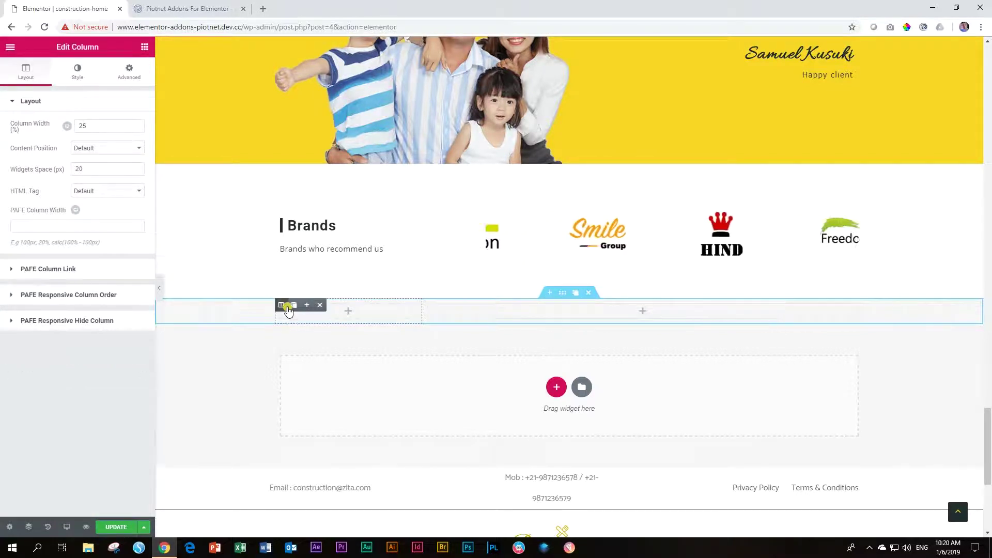
left_click(330, 311)
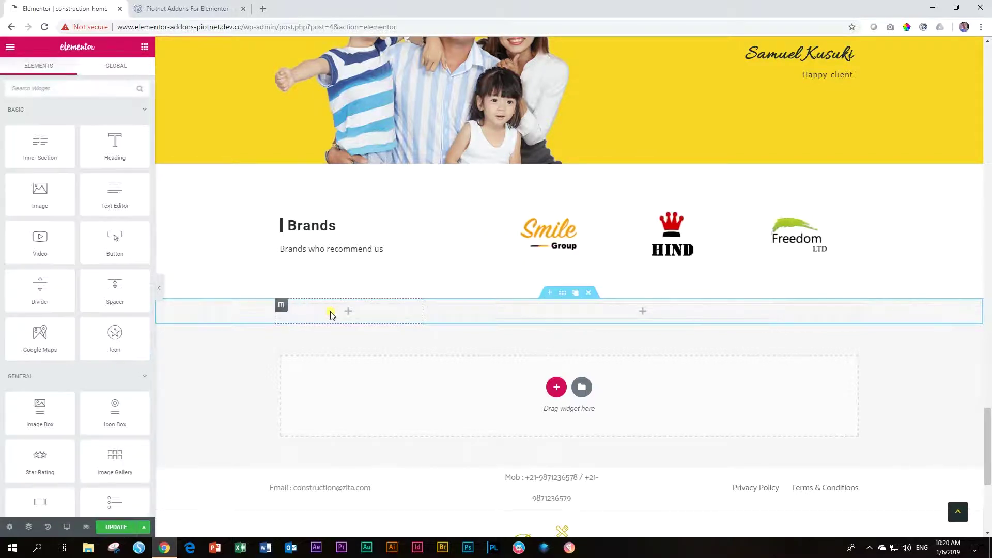
left_click(282, 307)
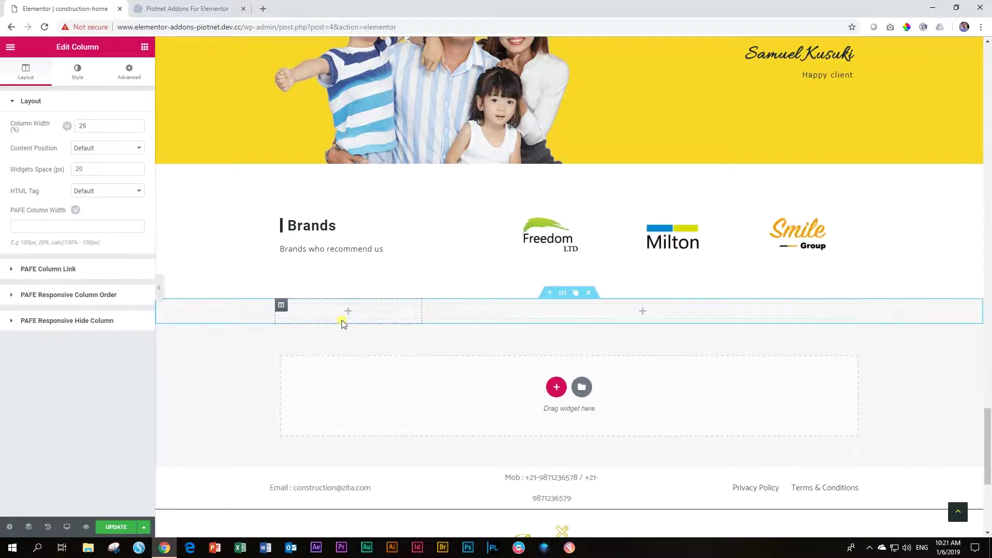
left_click(112, 226)
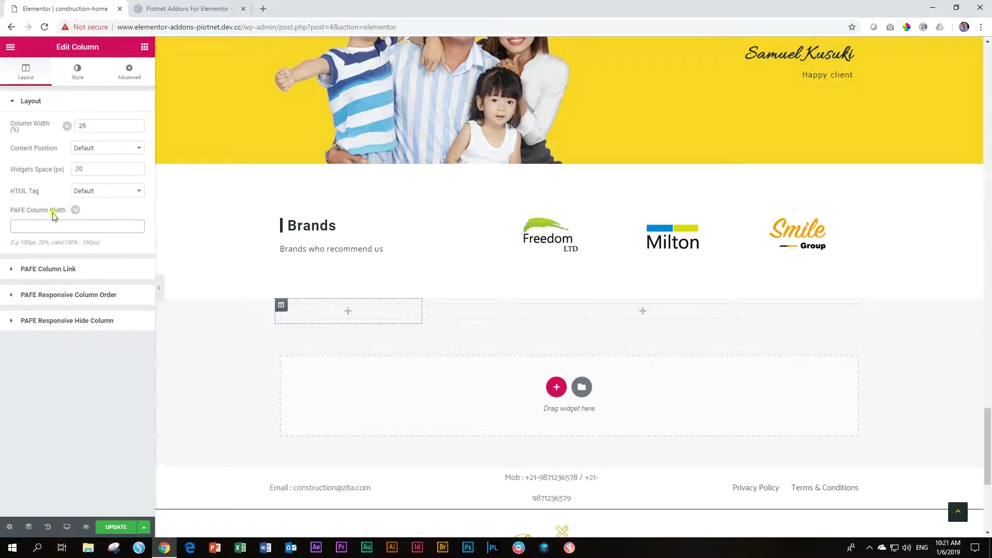
- Clear the 25 value from the left column's Column Width field
left_click(102, 124)
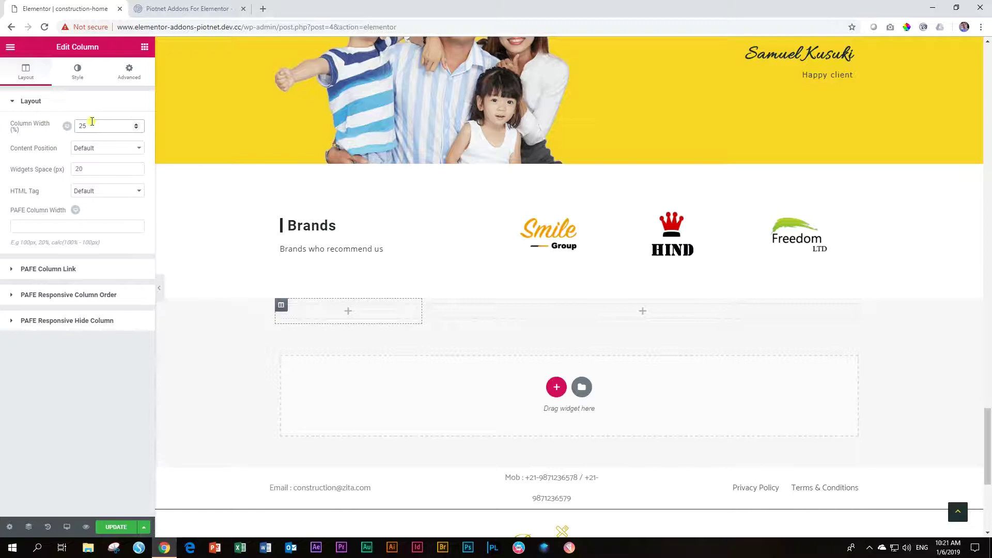
key("BackSpace")
key("BackSpace")
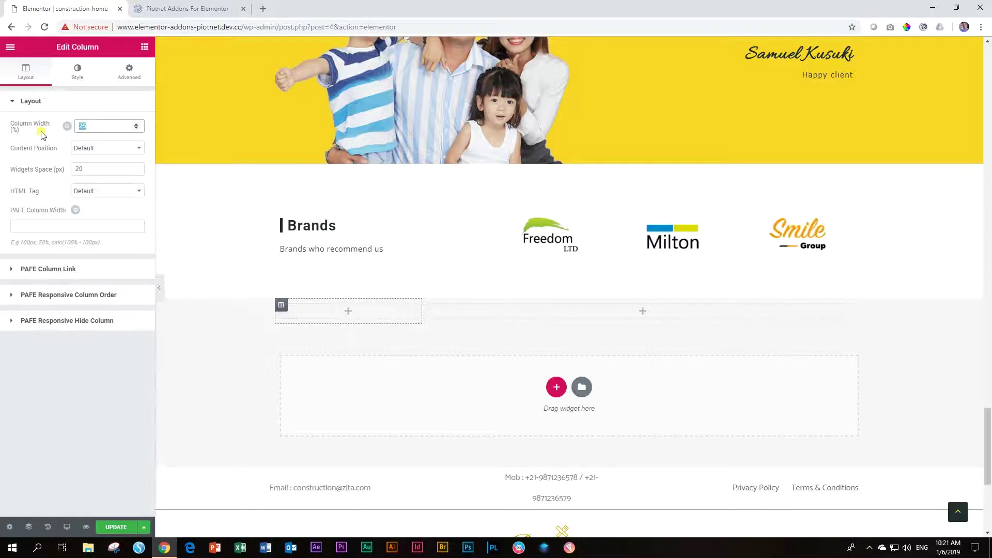
left_click(78, 102)
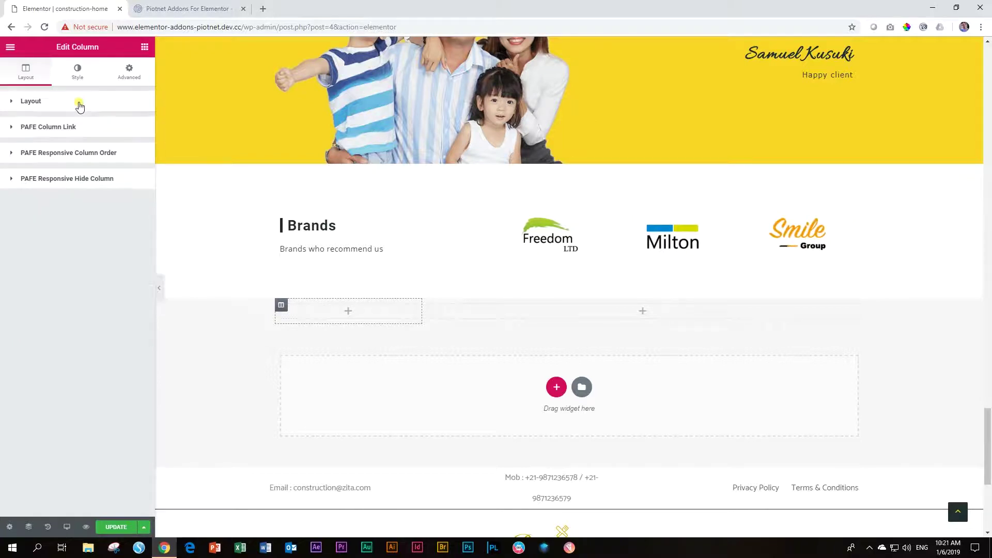
left_click(32, 108)
left_click(97, 126)
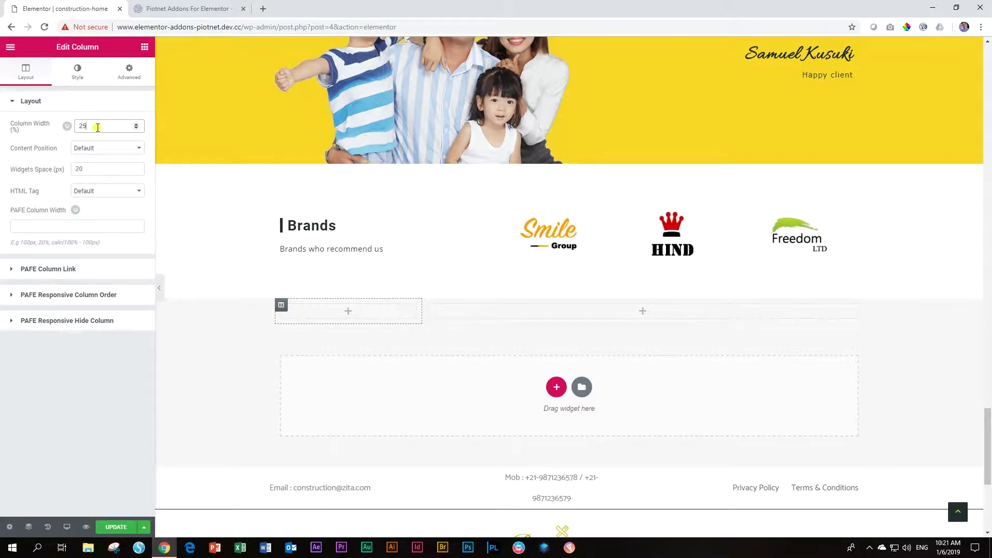
- Use Reset Structure in Edit Section to restore equal 50/50 columns
mouse_move(427, 316)
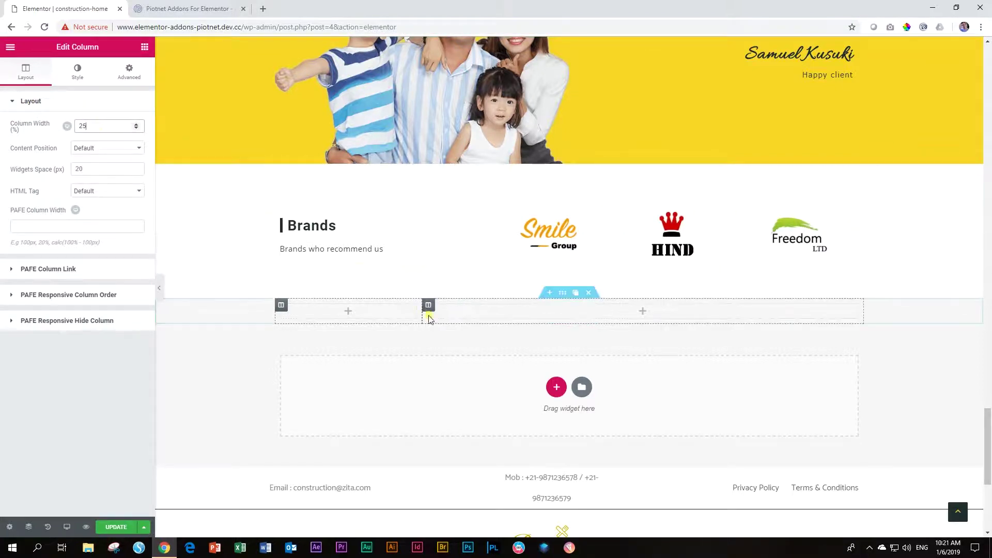
left_click(562, 294)
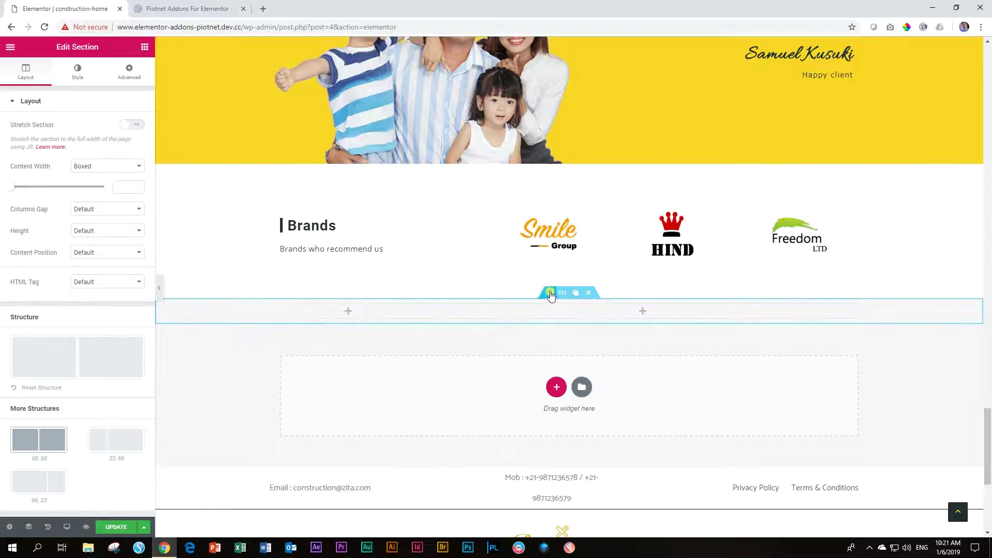
left_click(12, 389)
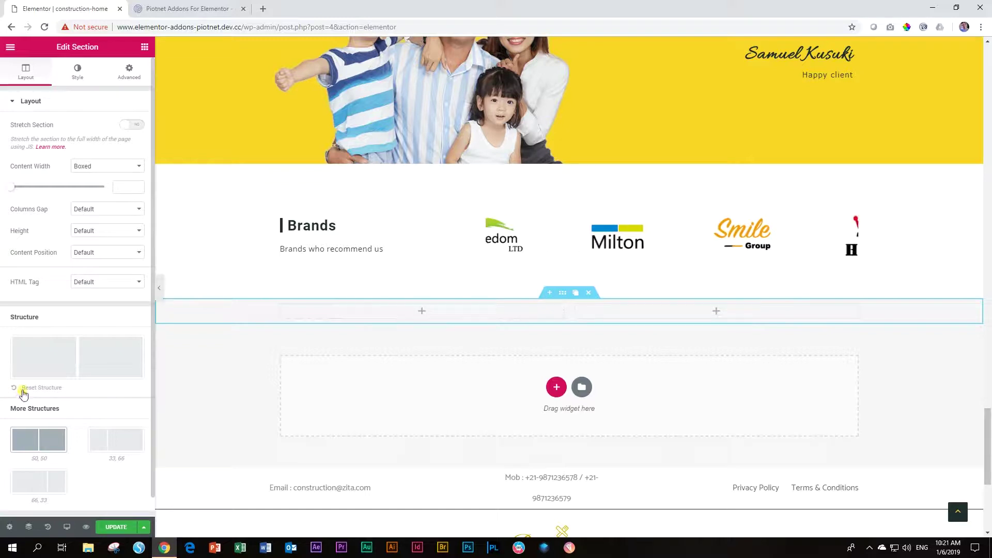
left_click(282, 305)
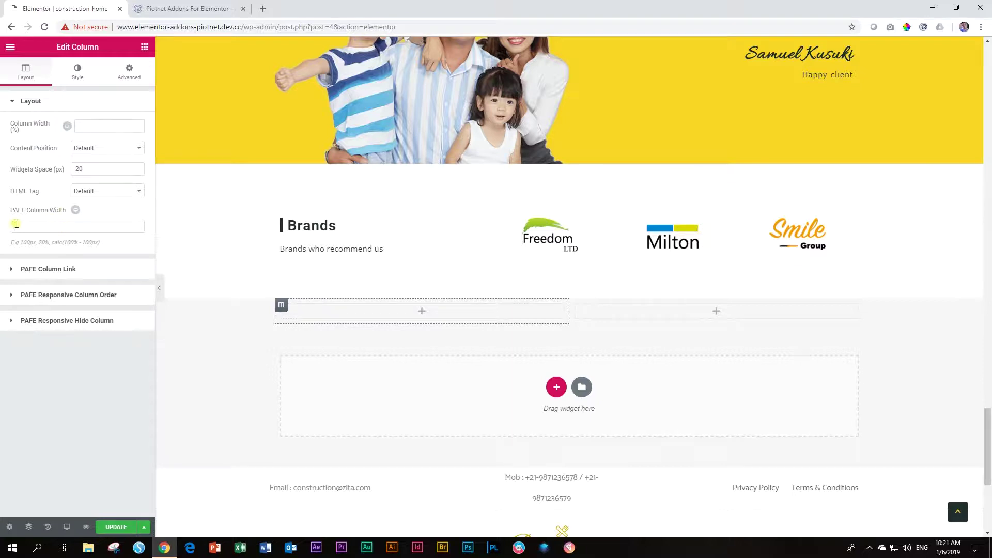
- Enter 300px as the left column's PAFE Column Width
left_click(44, 230)
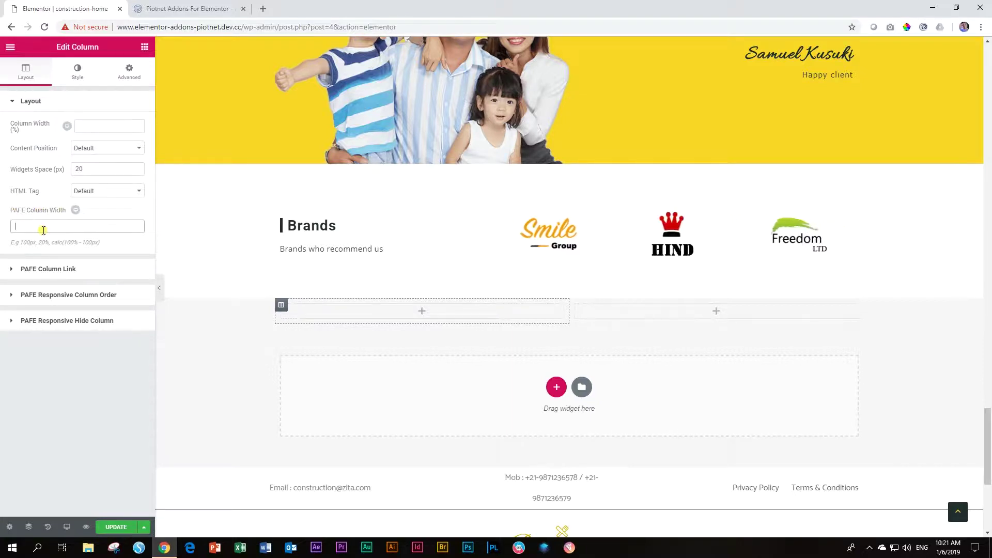
type("300px")
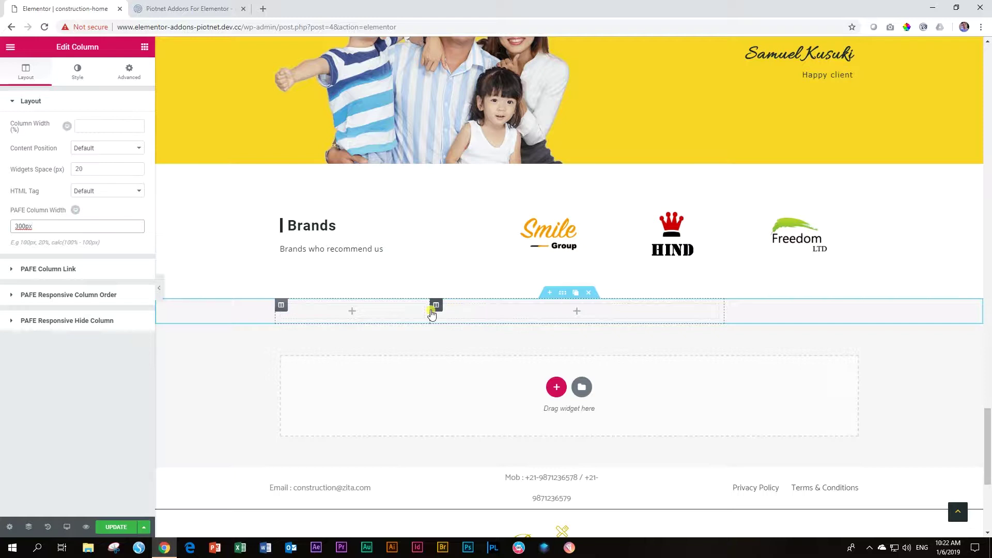
left_click(436, 309)
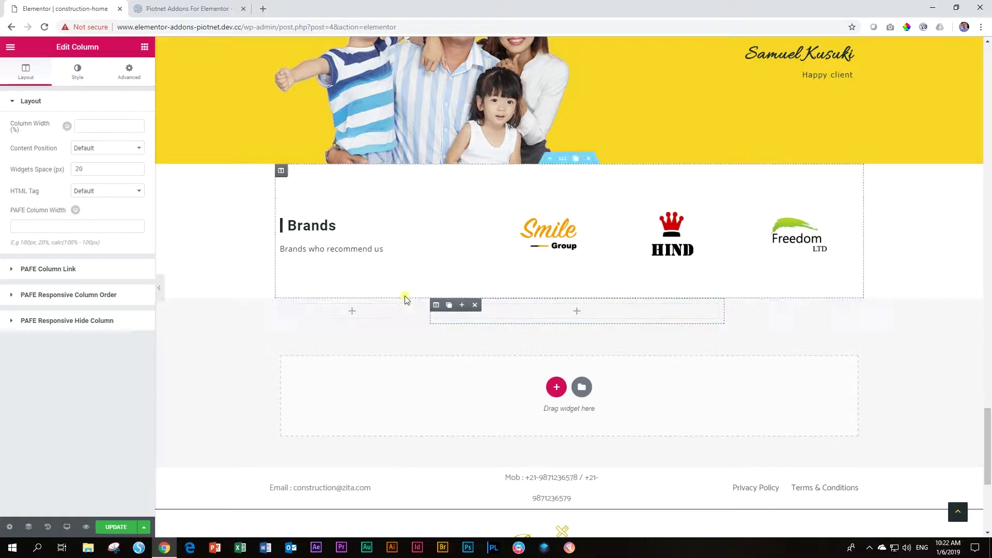
- Give the right column a PAFE Column Width of calc(100% - 300px)
left_click(106, 224)
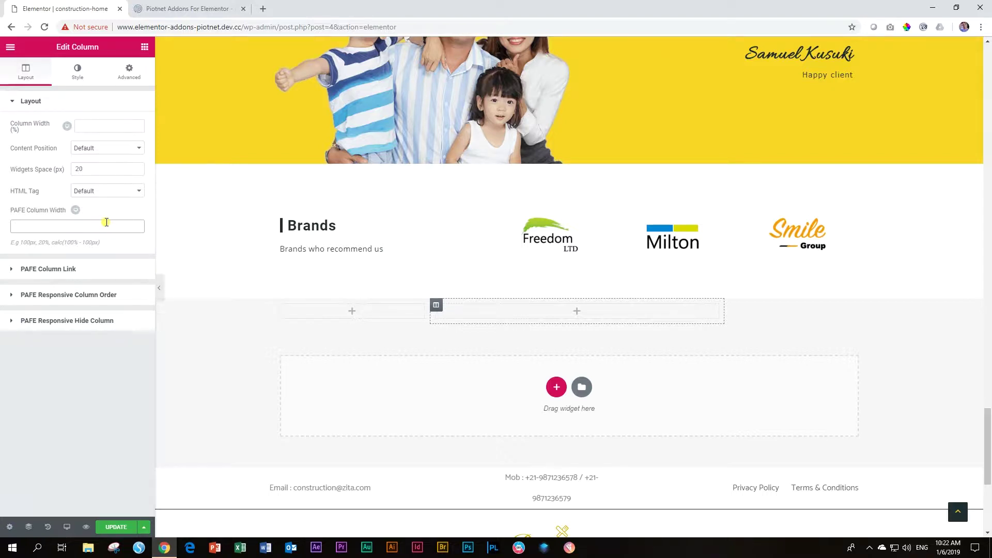
type("calc")
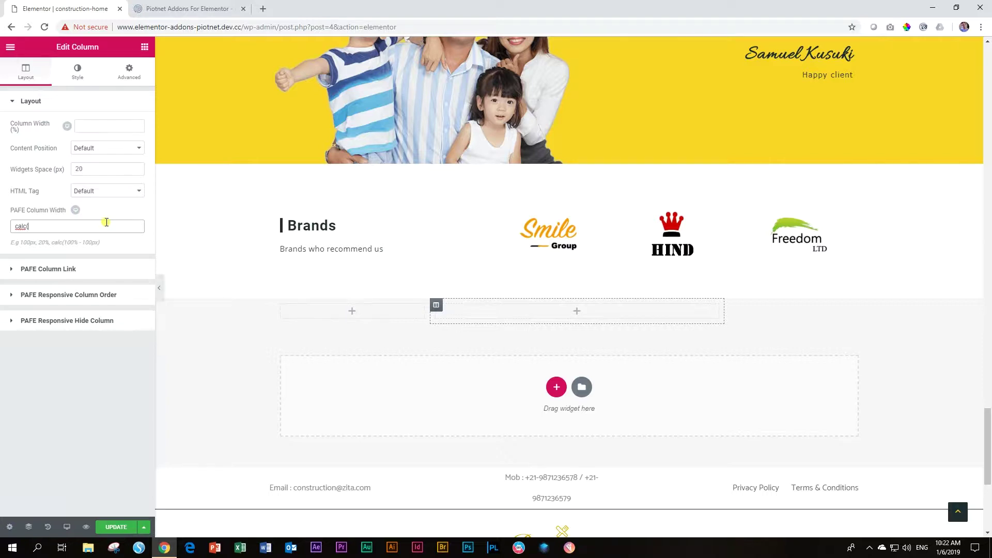
type("(100% -")
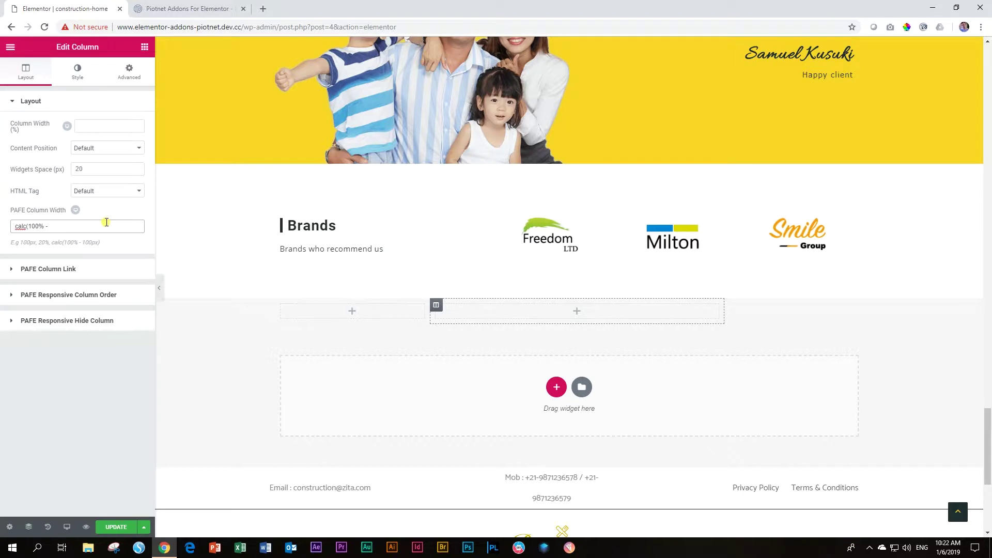
type("00px)")
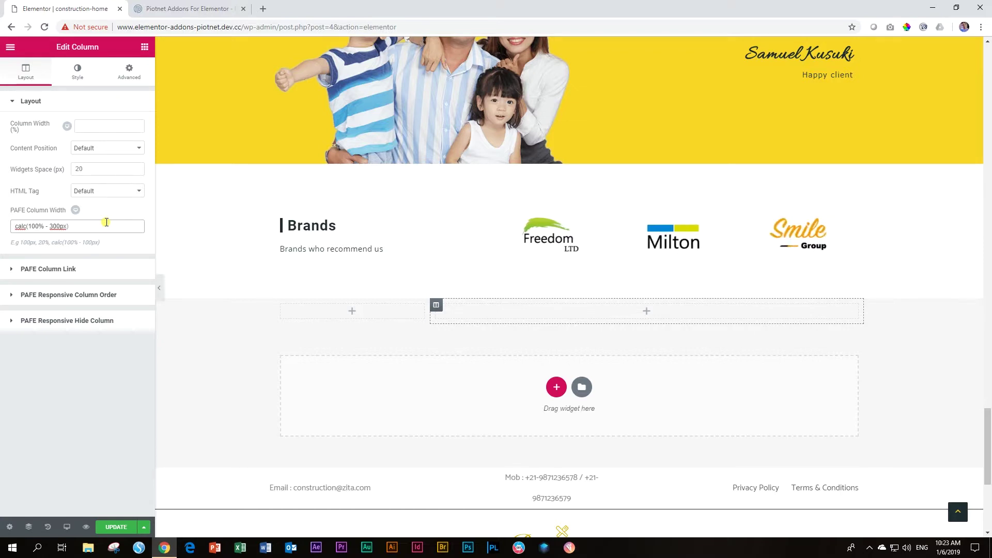
left_click(317, 309)
- Switch the left column's PAFE Column Width to the tablet device view
left_click(282, 305)
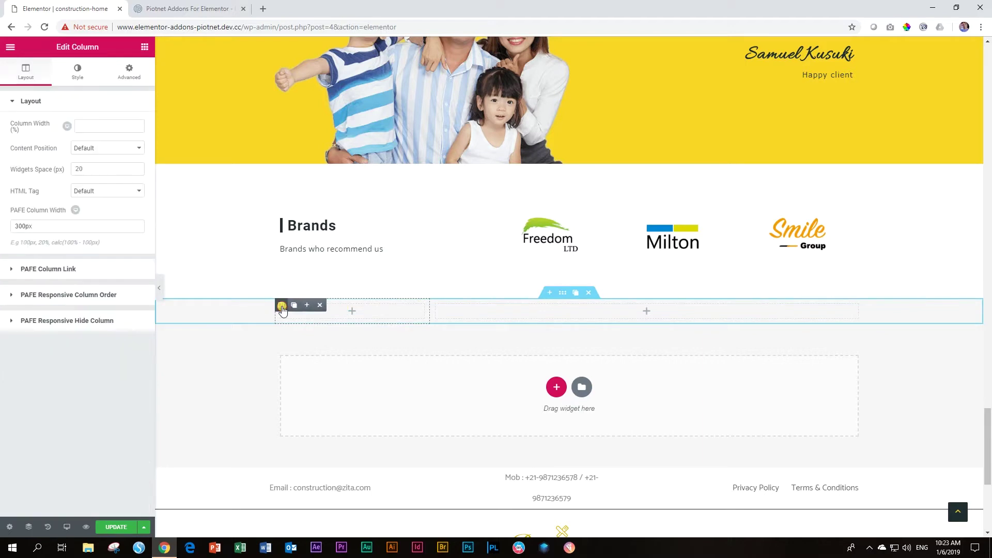
left_click(77, 210)
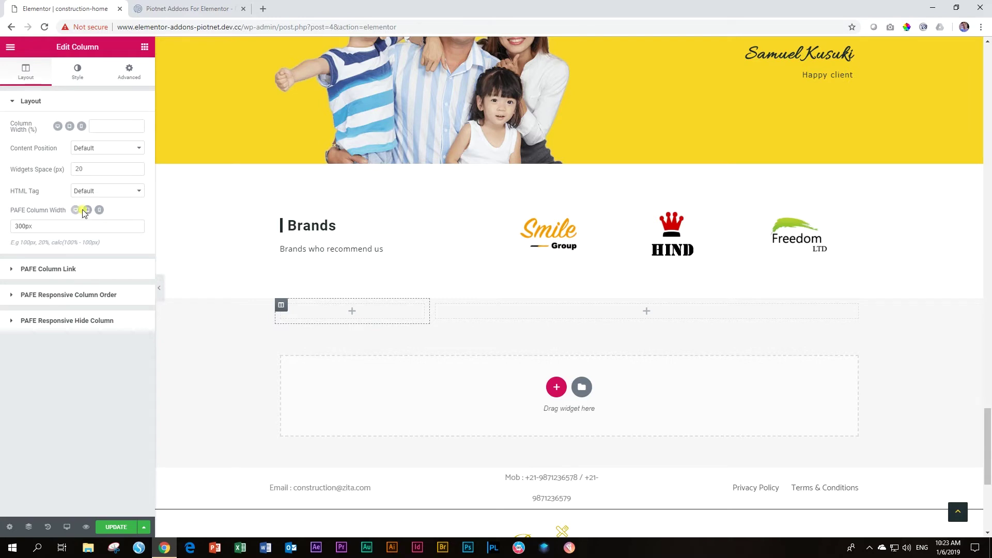
left_click(88, 211)
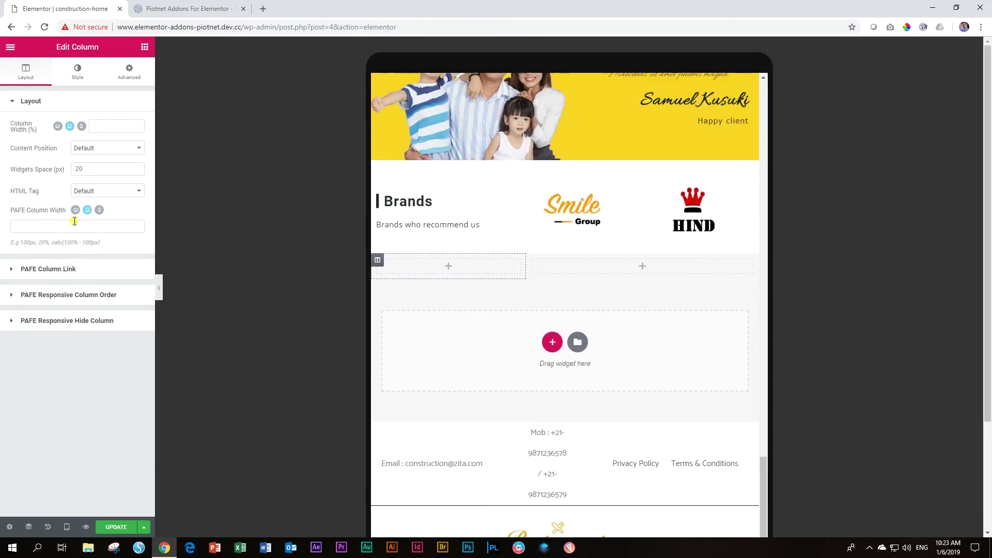